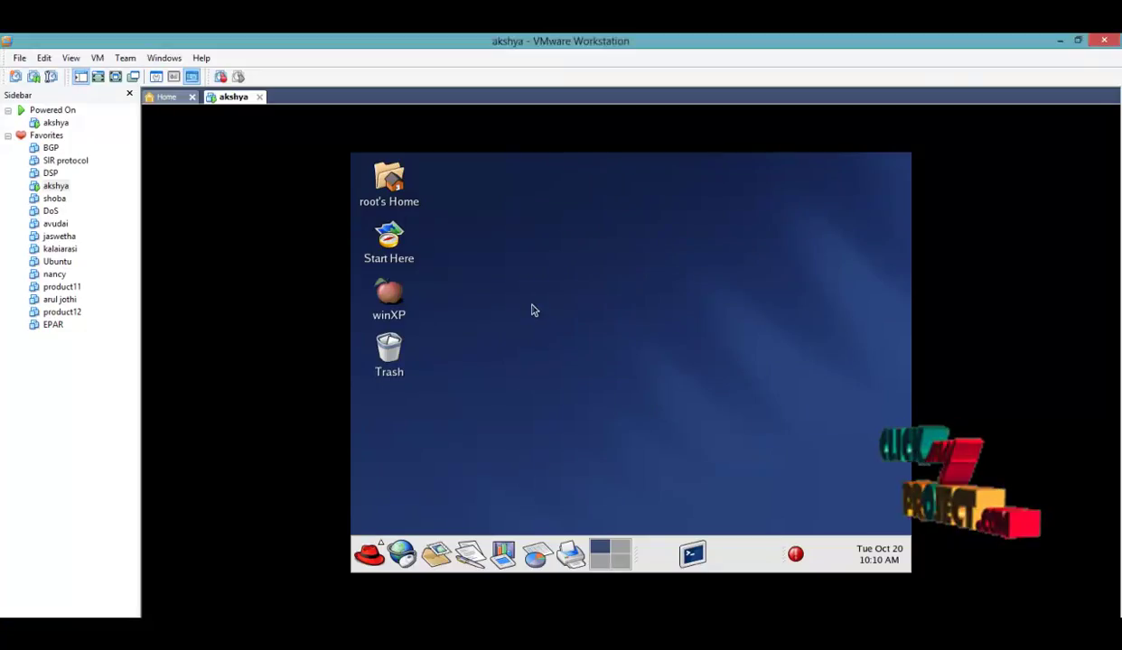
- Open root's Home, then masontest123, then the masontest folder in Nautilus, and launch a terminal
click(411, 203)
double_click(411, 203)
double_click(506, 289)
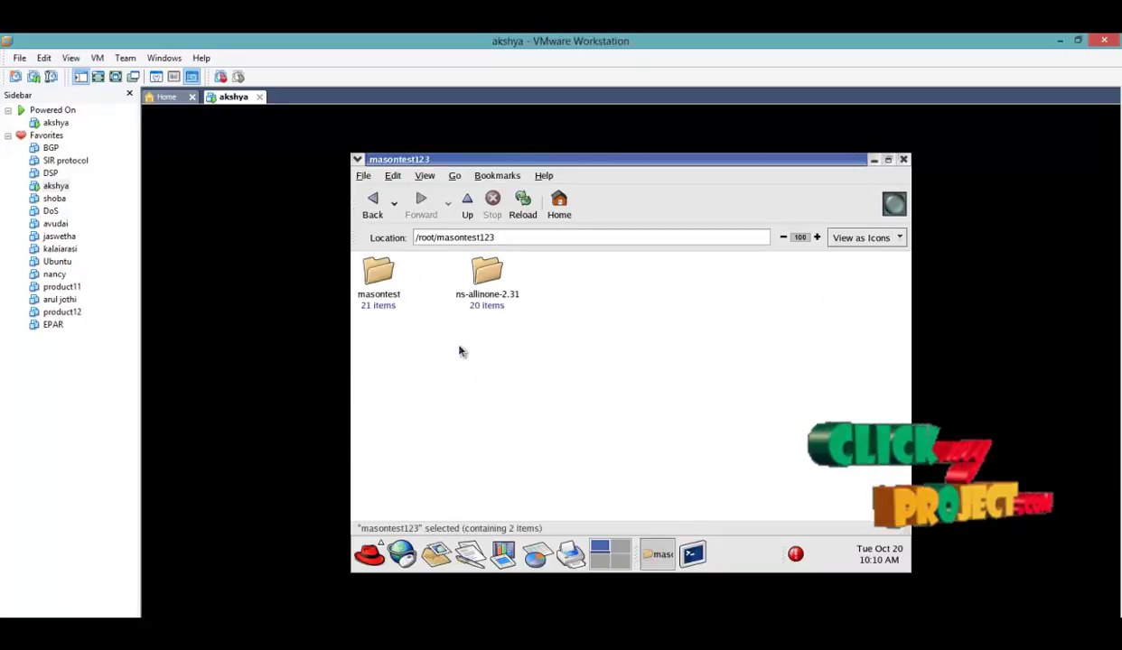
double_click(375, 271)
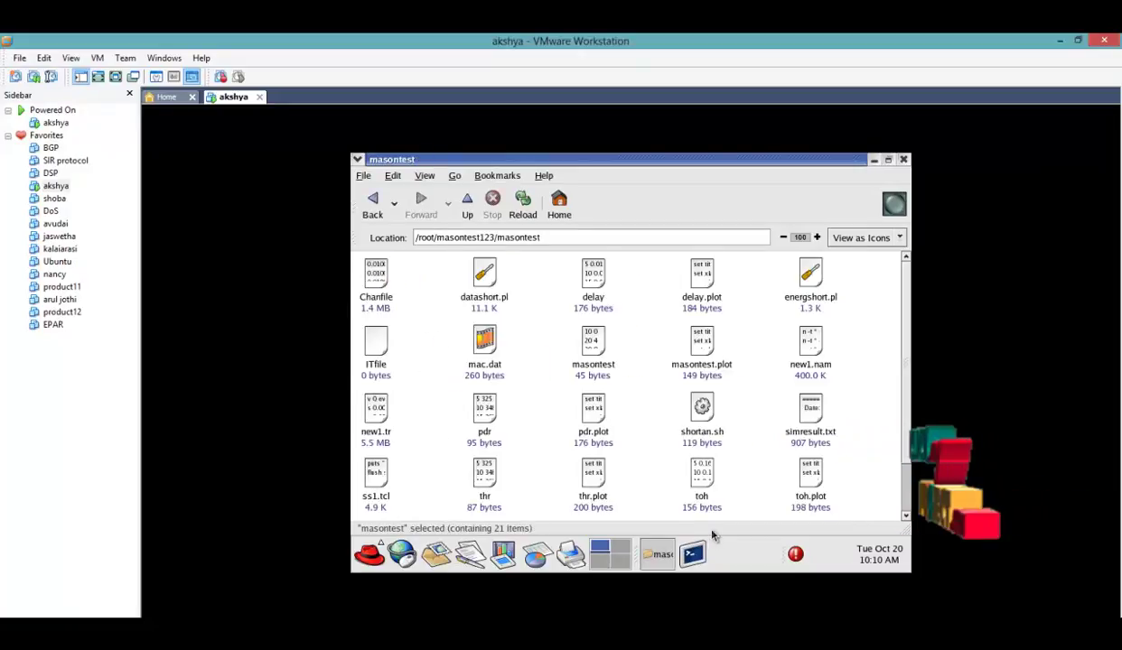
click(693, 553)
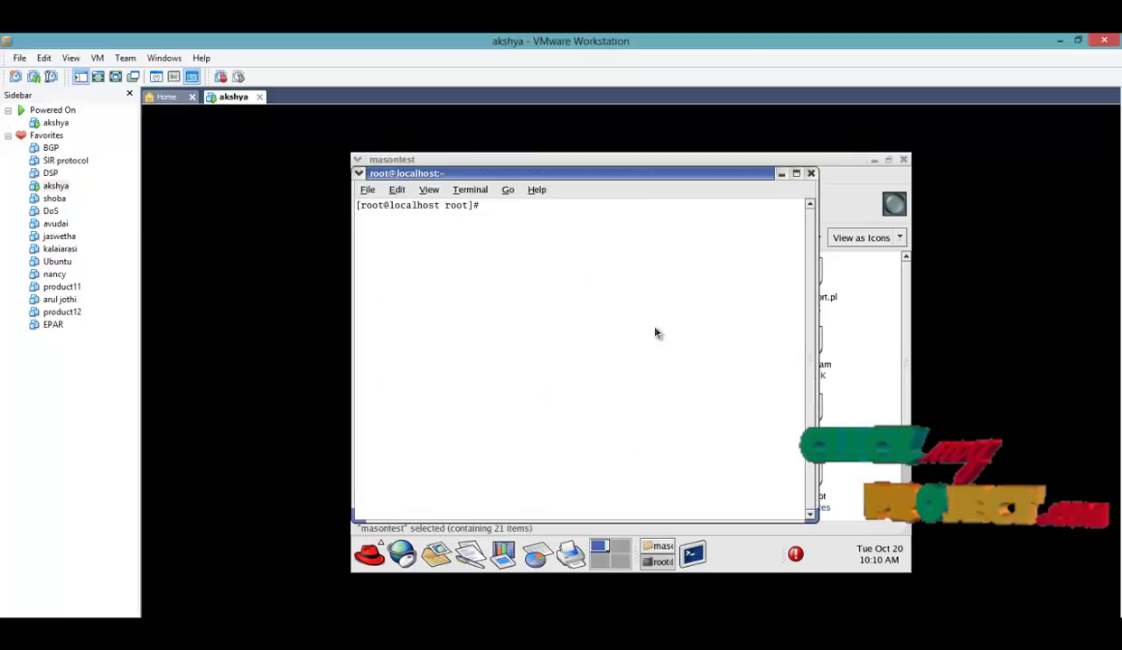
- Change into masontest123/masontest and list the simulation files there
text(cd ms)
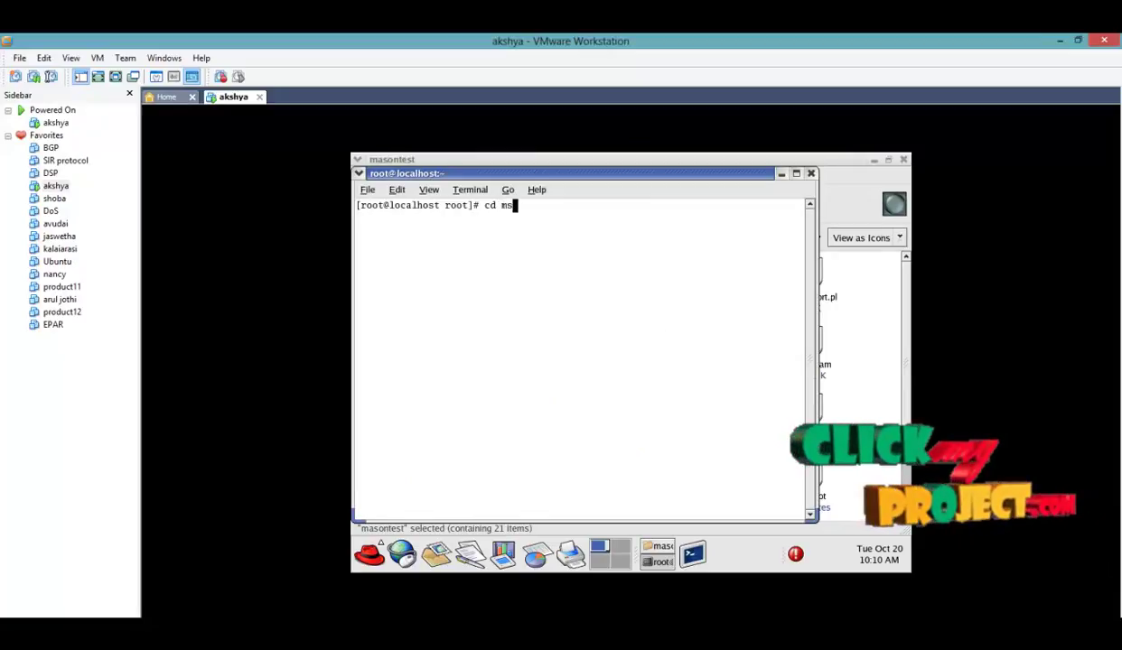
key(BackSpace)
text(a)
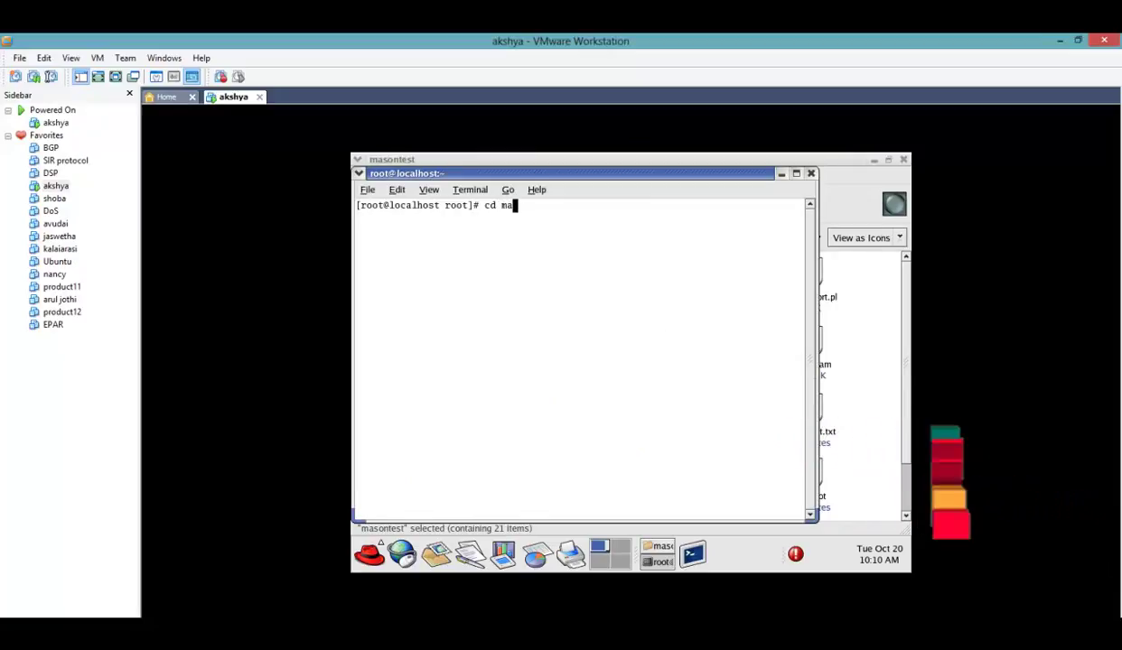
key(BackSpace)
key(BackSpace)
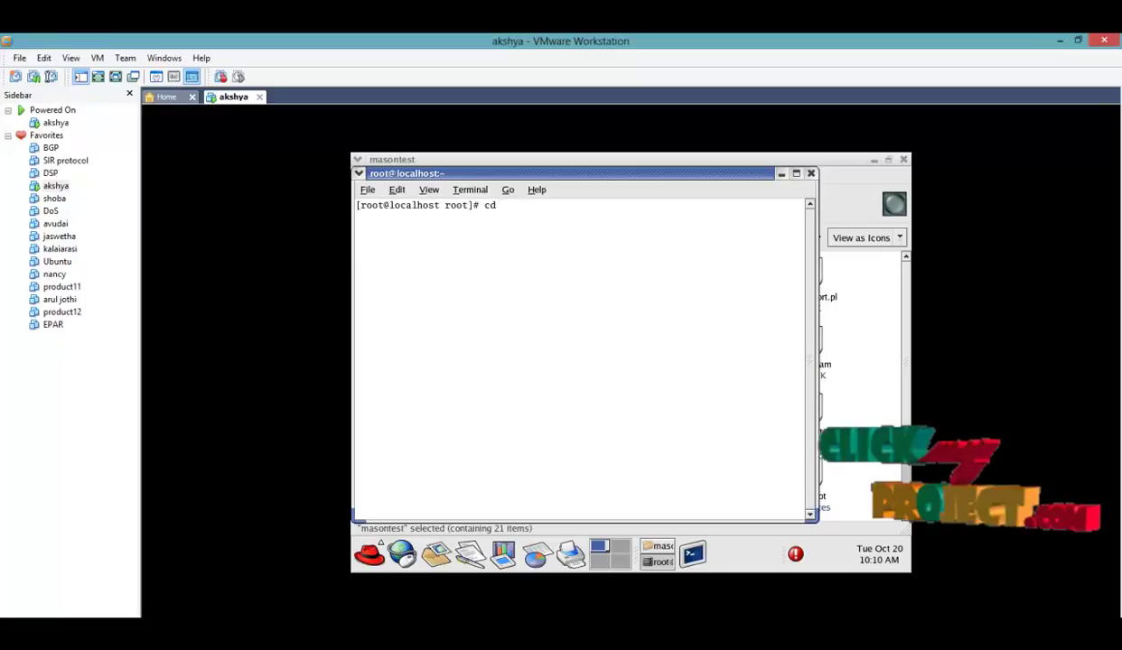
text(masontest123)
key(Return)
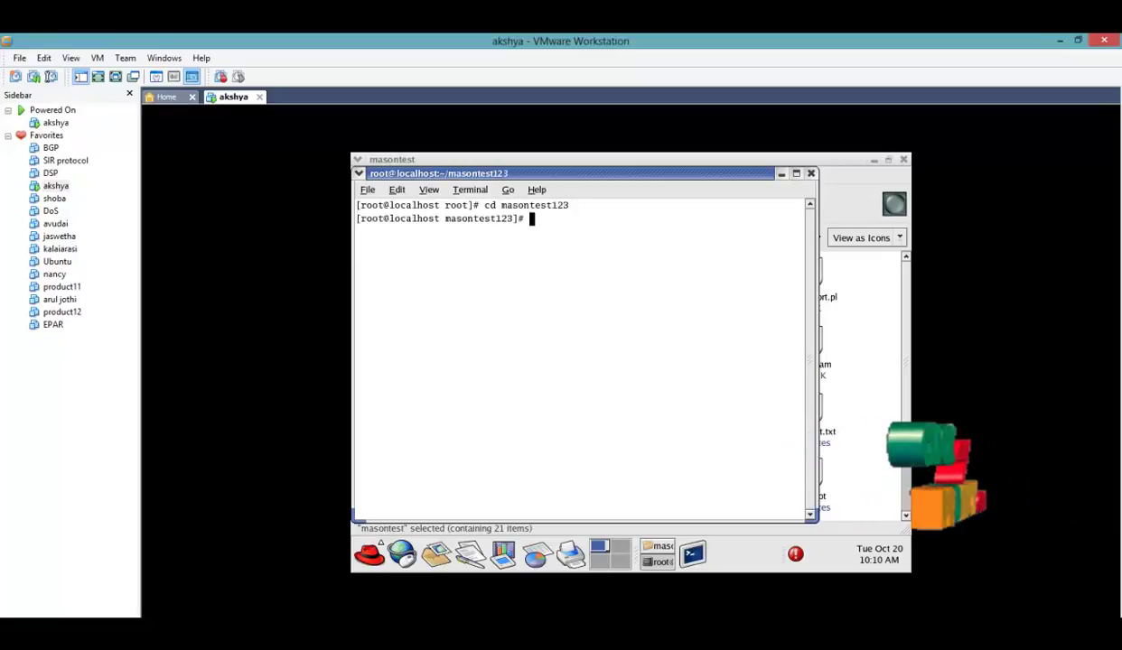
text(ls)
key(Return)
text(cd )
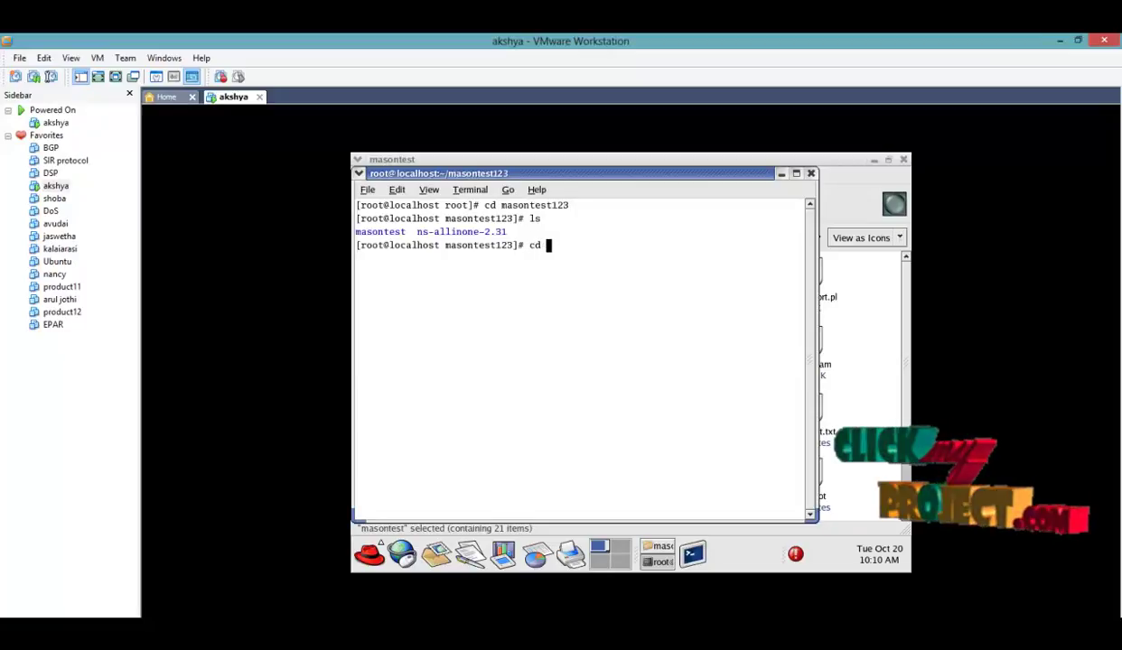
text(mas)
key(Tab)
key(Return)
text(ls)
key(Return)
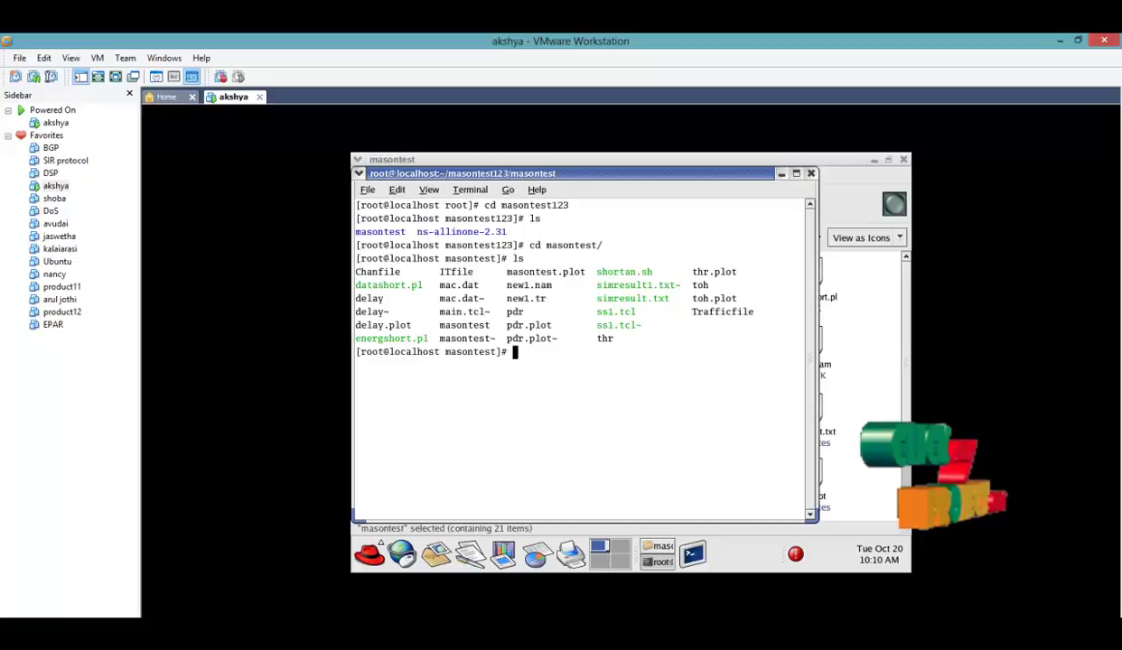
- Run 'ns ss1.tcl' and enter 5 as the number of malicious nodes
text(ns)
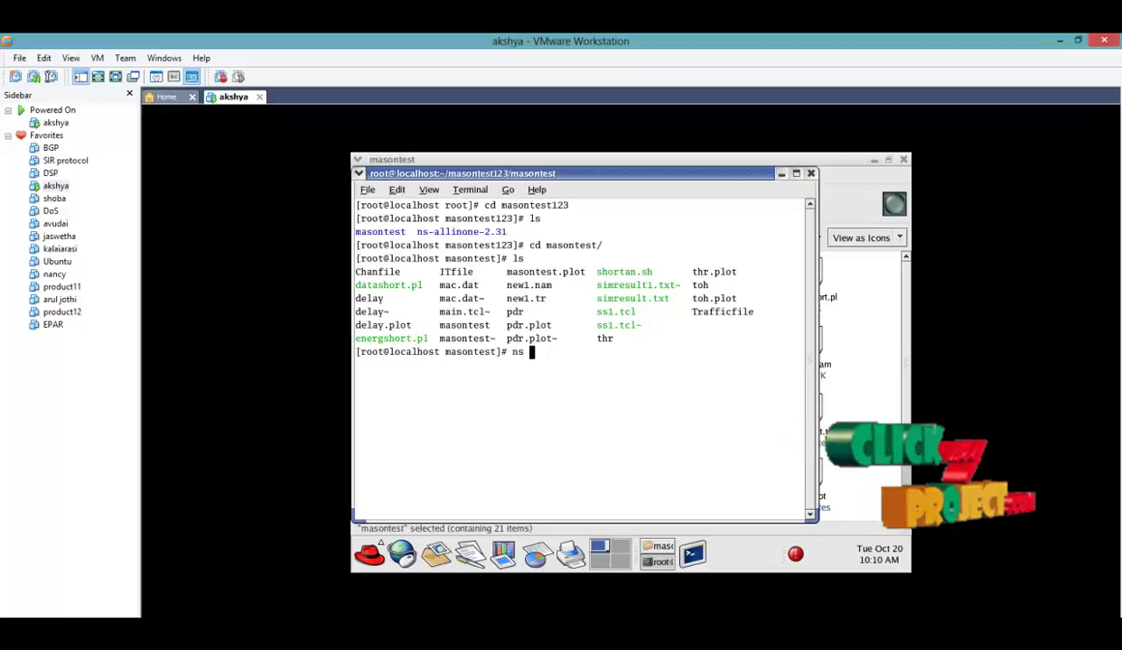
text(ss)
key(Tab)
key(Return)
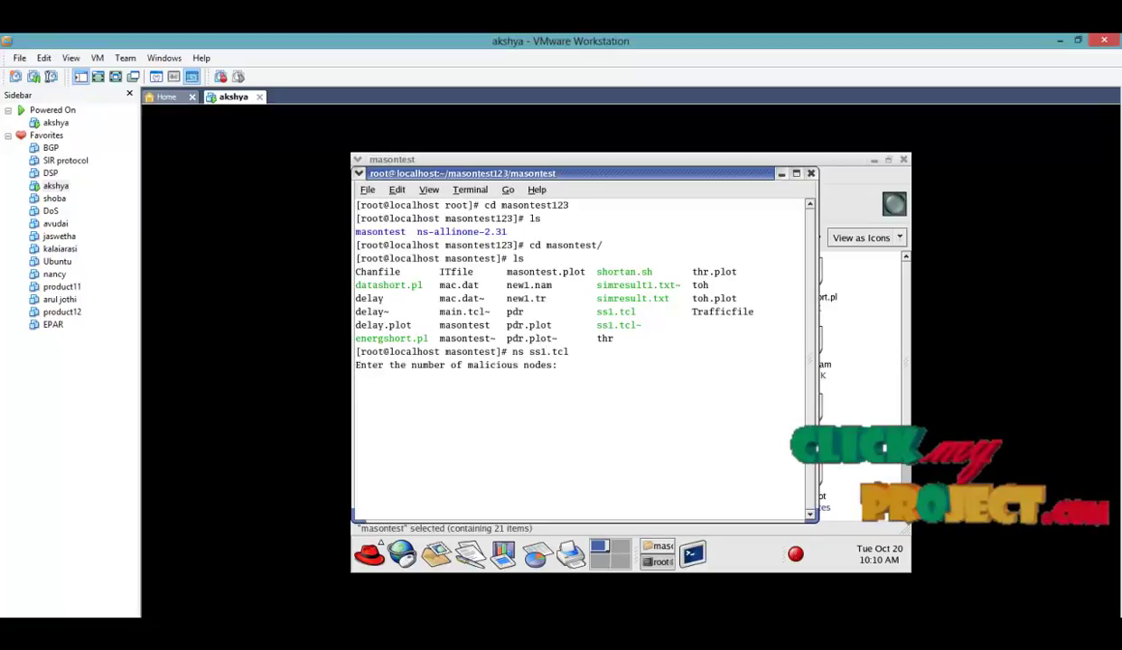
text(5)
key(Return)
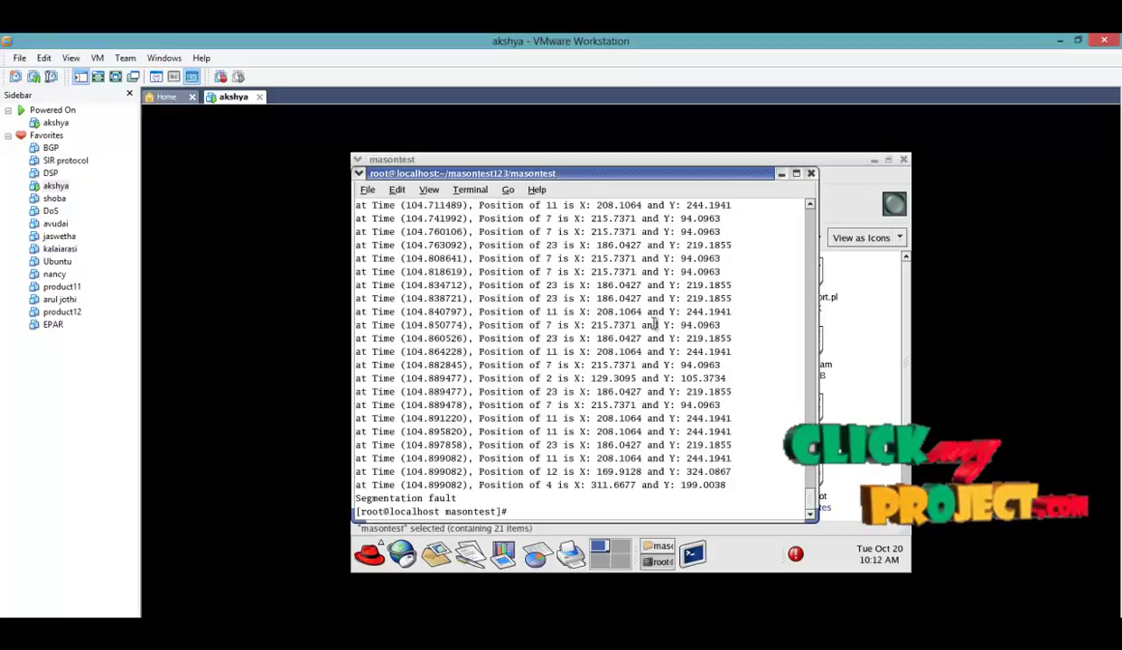
- After the simulation finishes, start the network animator with the nam command
text(nam)
key(Return)
- Load the new1.nam trace, maximize the NAM window and start the animation
click(373, 205)
click(380, 234)
click(394, 245)
click(639, 357)
double_click(584, 197)
click(619, 209)
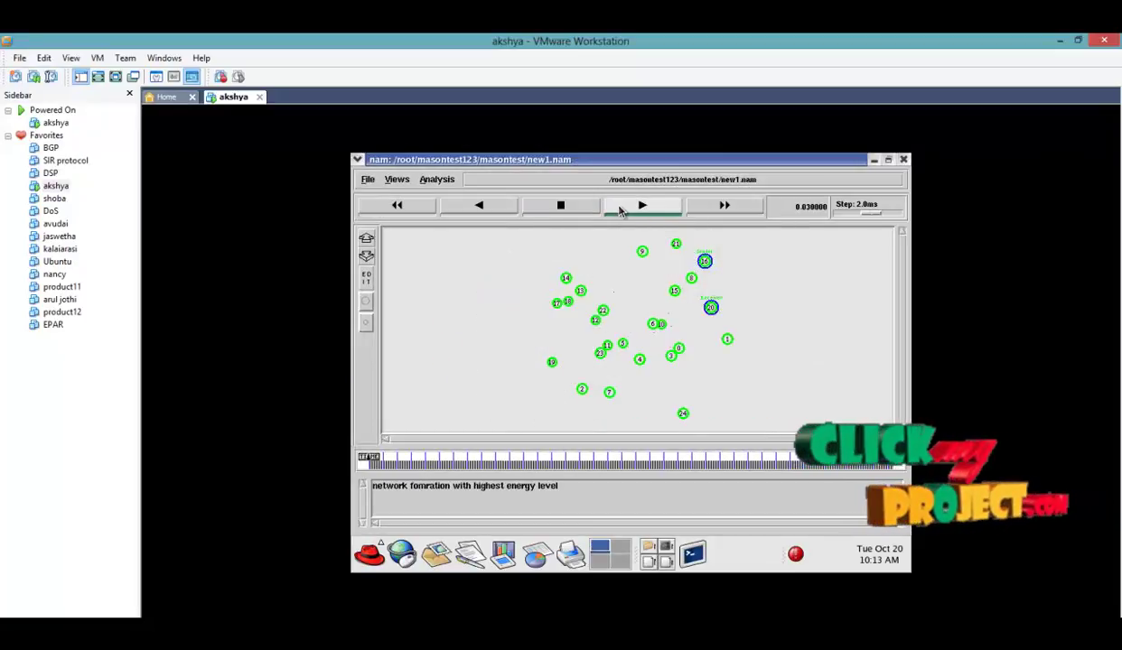
- Zoom around the network and vary the animation step (10ms, 316.2ms, 12.6ms, 79.4ms)
click(366, 239)
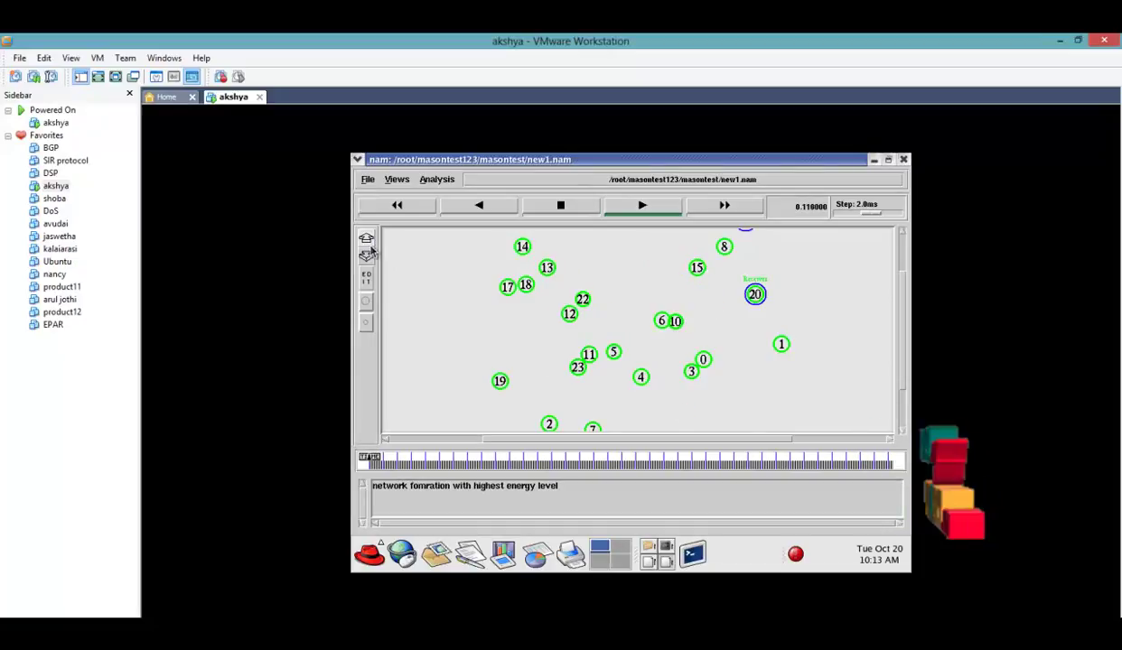
click(366, 255)
drag(856, 215, 886, 217)
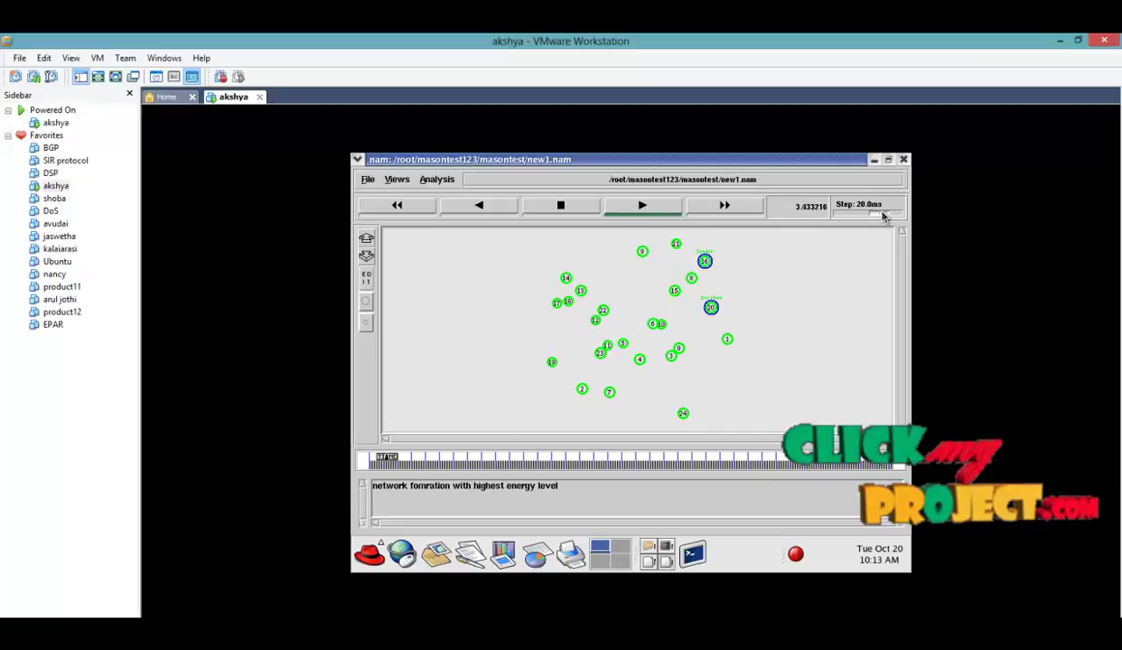
drag(883, 215, 891, 219)
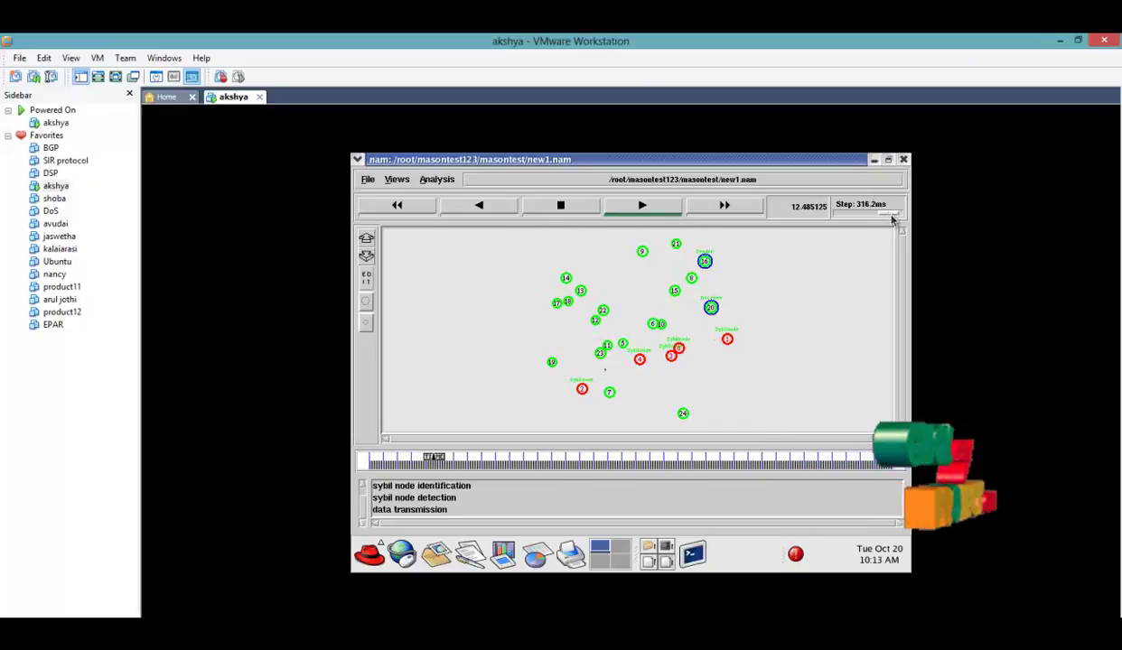
drag(892, 219, 881, 217)
click(366, 238)
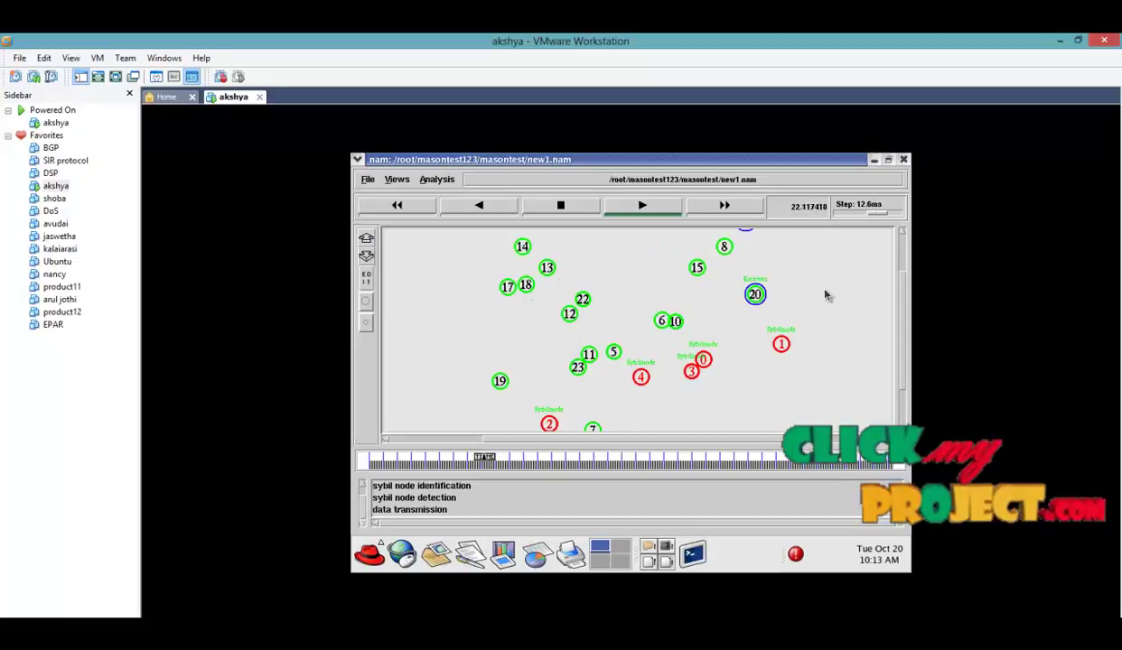
scroll(824, 280, down, 1)
scroll(824, 271, up, 2)
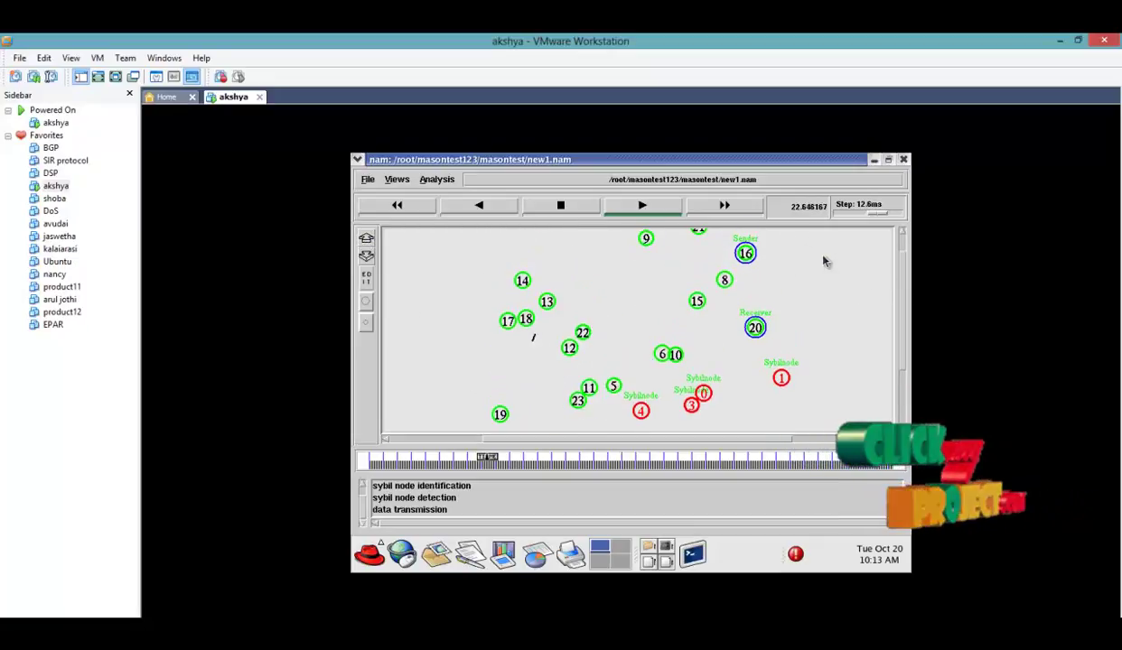
drag(881, 214, 886, 214)
click(366, 255)
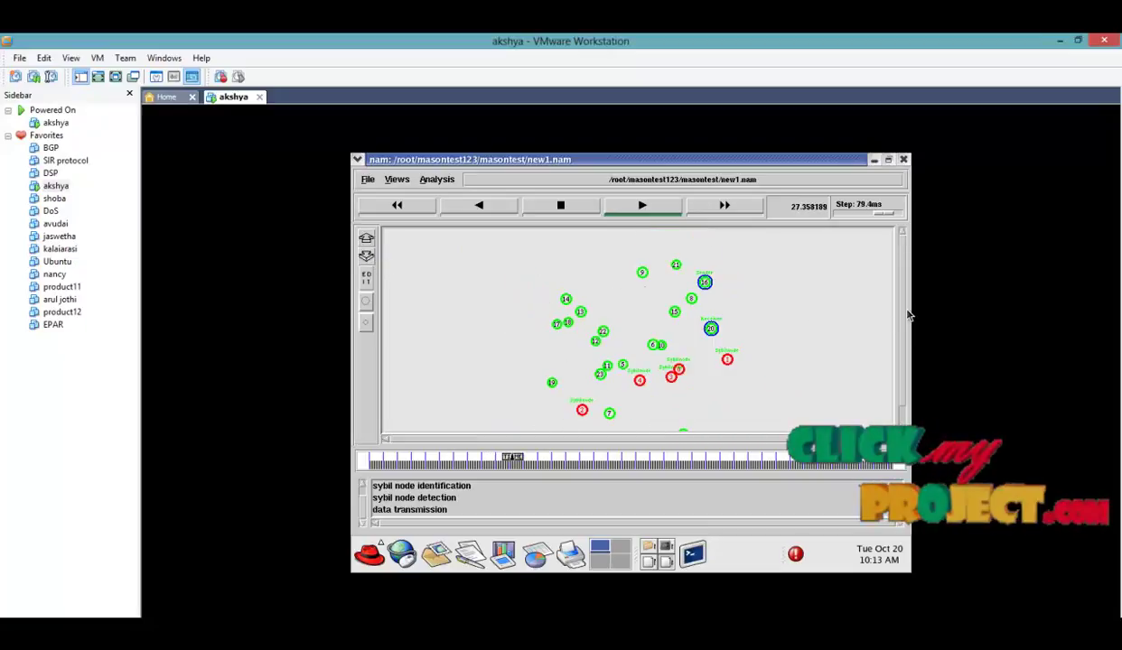
- Let the animation run to about 100.84 s until NAM closes
scroll(906, 318, down, 1)
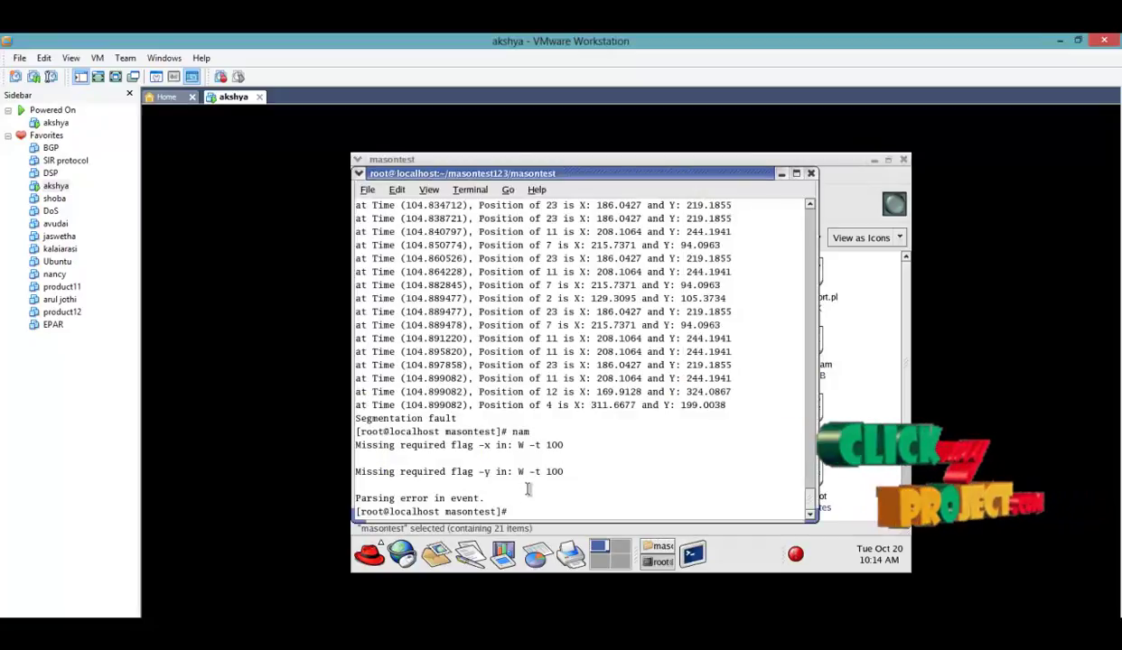
- List the masontest files and open simresult.txt in gedit
text(ls)
key(Return)
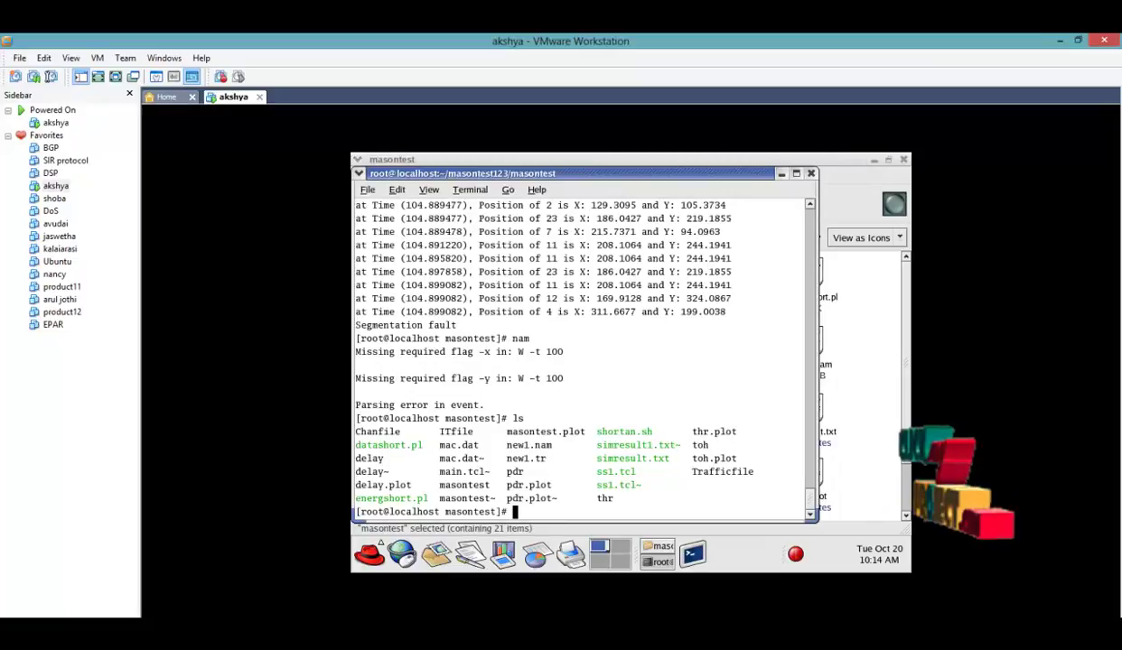
text(ged)
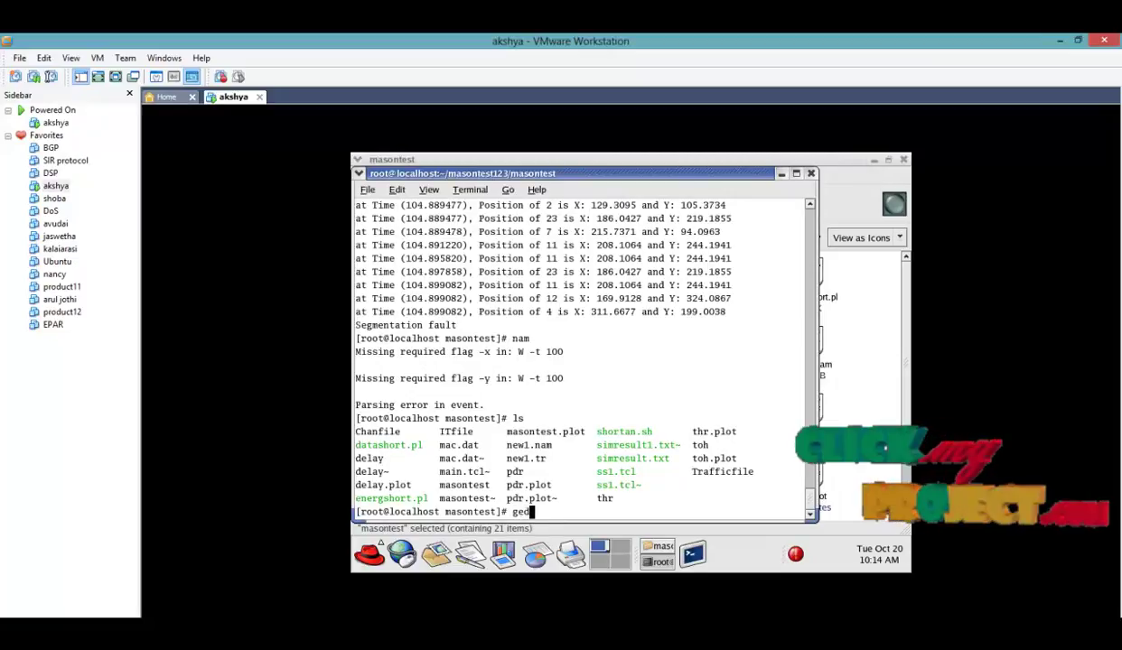
text(it simr)
key(Tab)
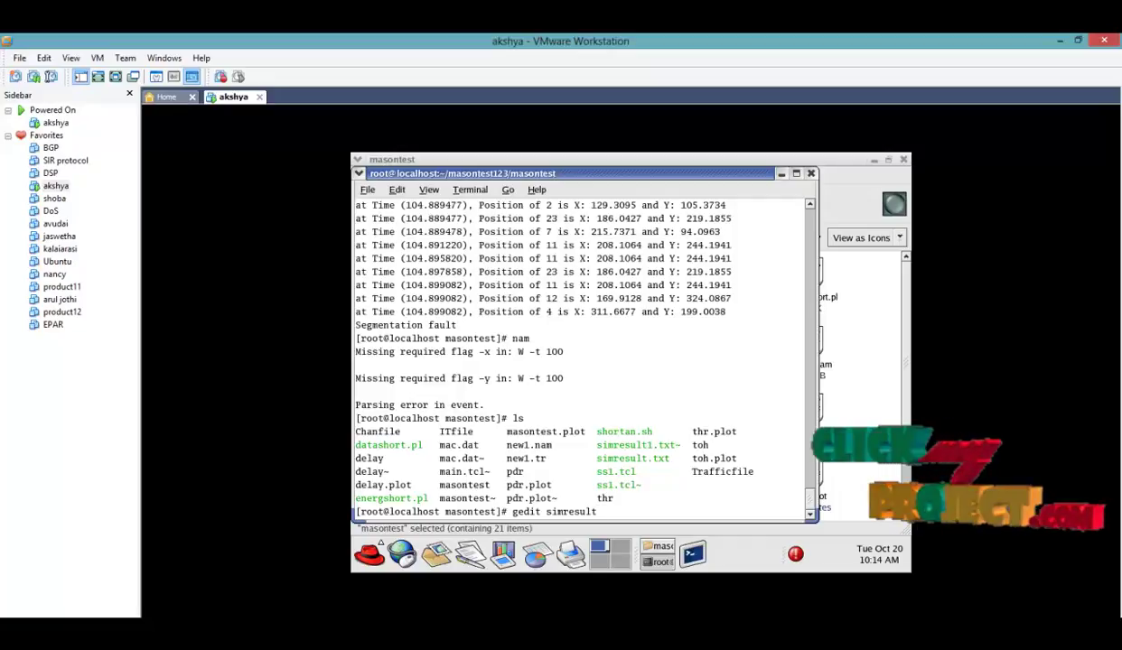
text(.txt)
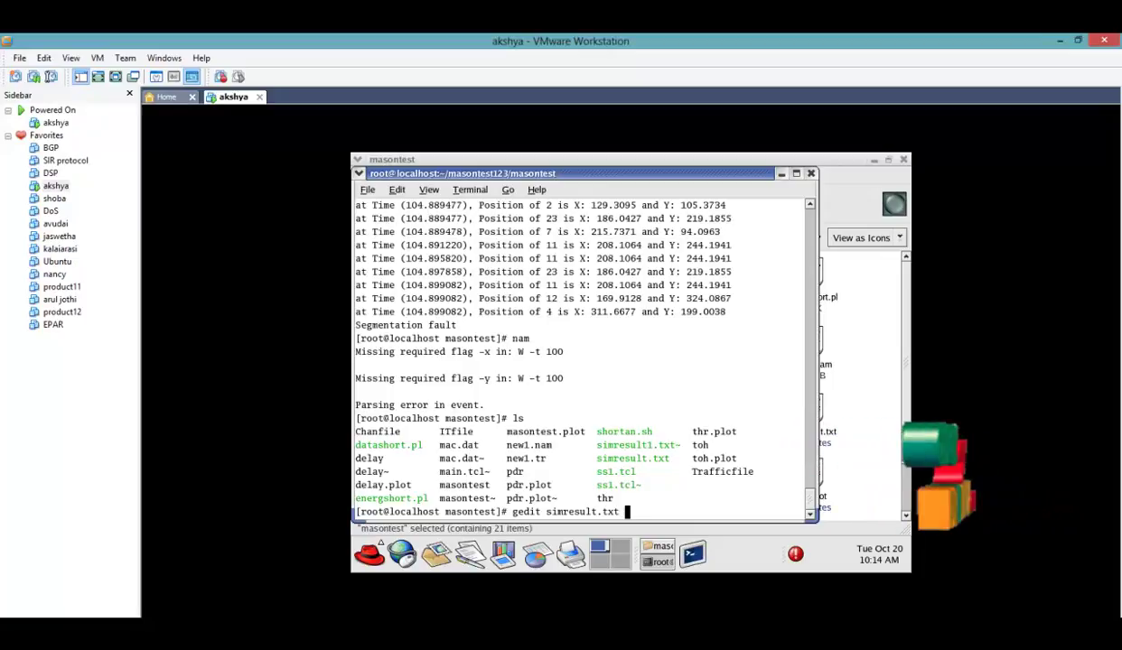
key(Return)
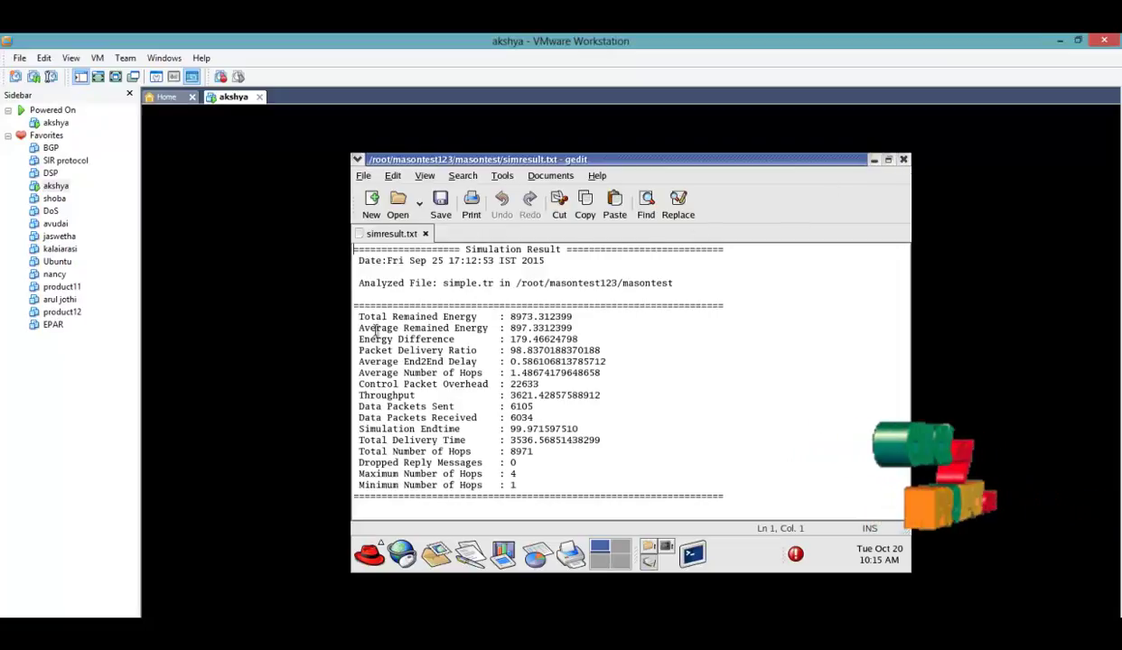
- Select the metrics from Total Remained Energy to Minimum Number of Hops, then close gedit
drag(357, 316, 545, 487)
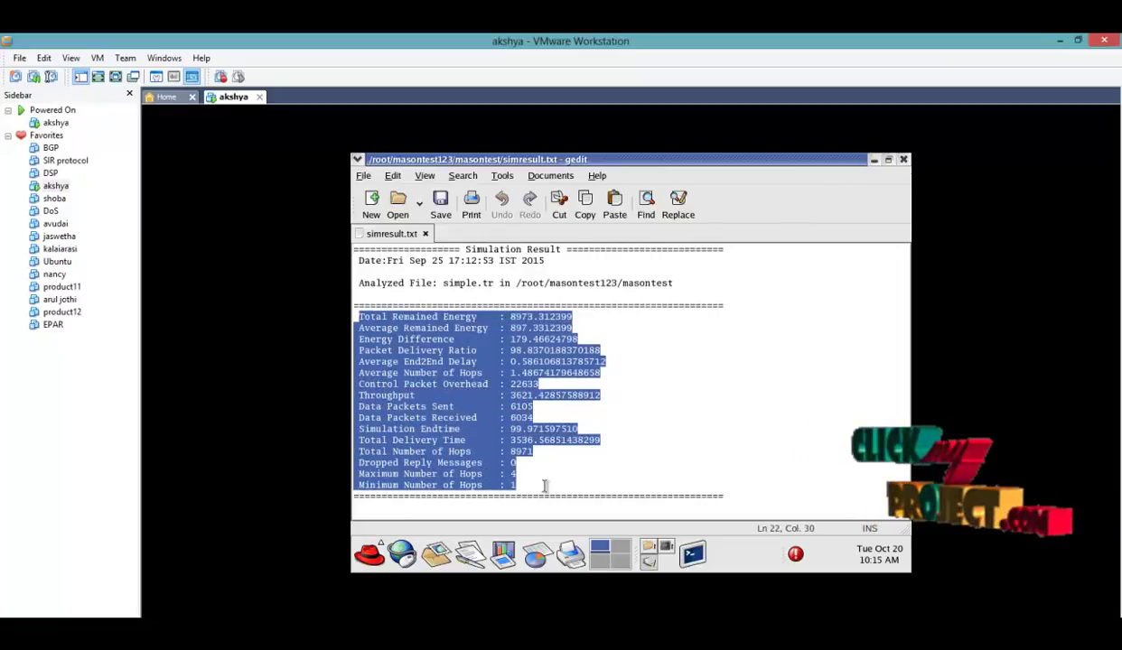
click(904, 160)
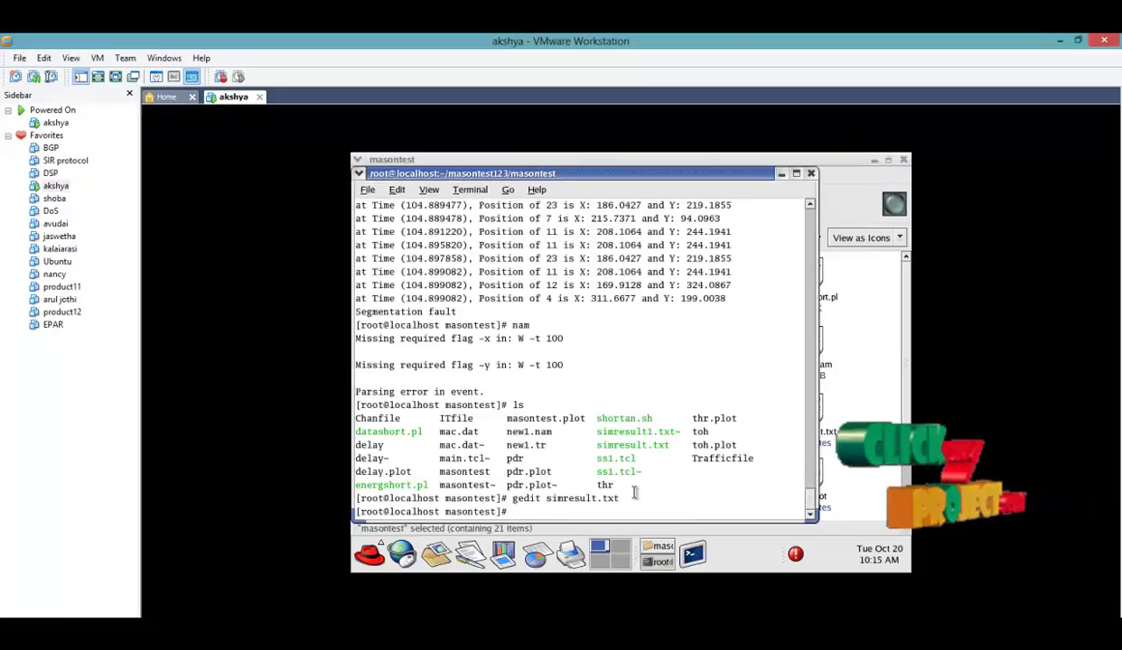
- Plot delay.plot, view the delay graph maximized, then close it
text(gnuplo)
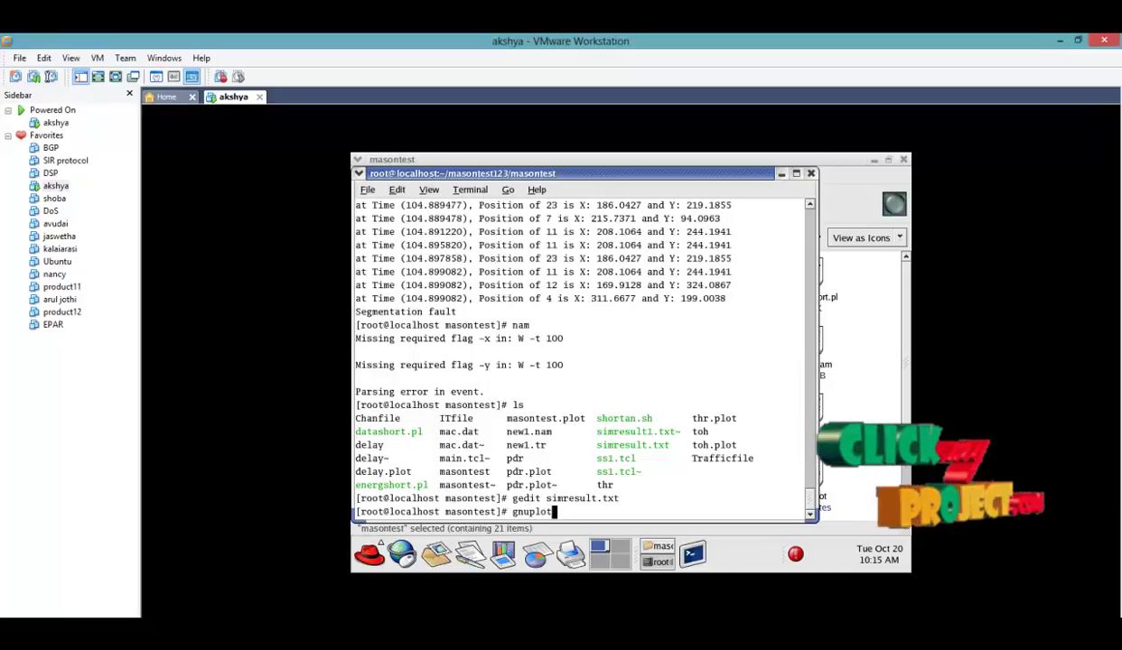
text(t delay)
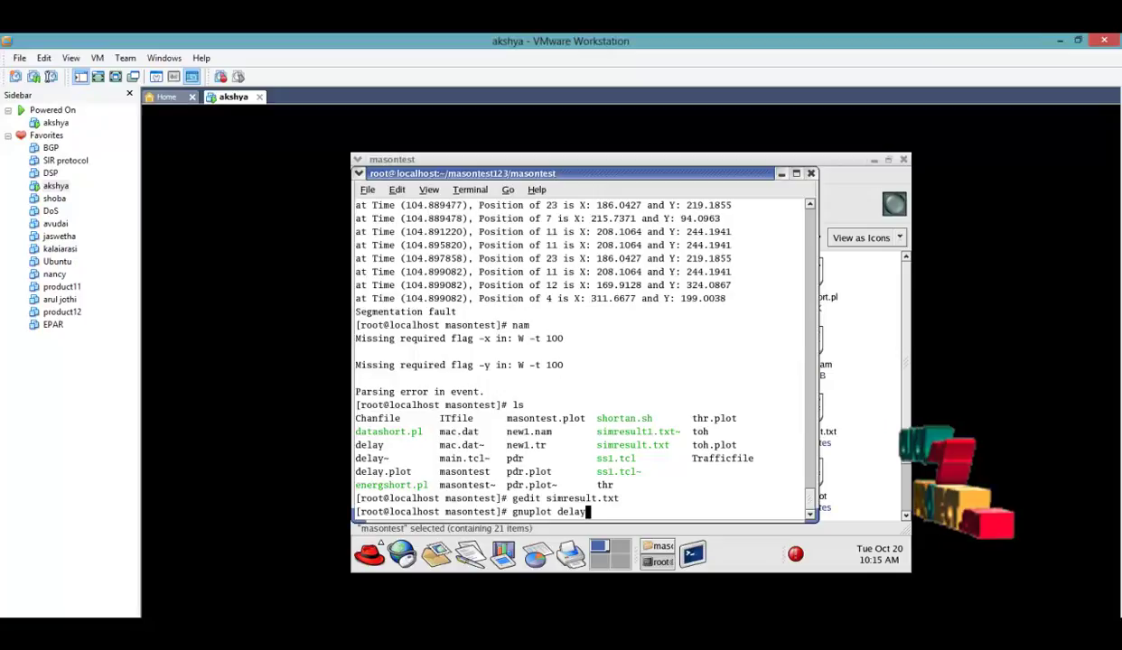
text(.plot)
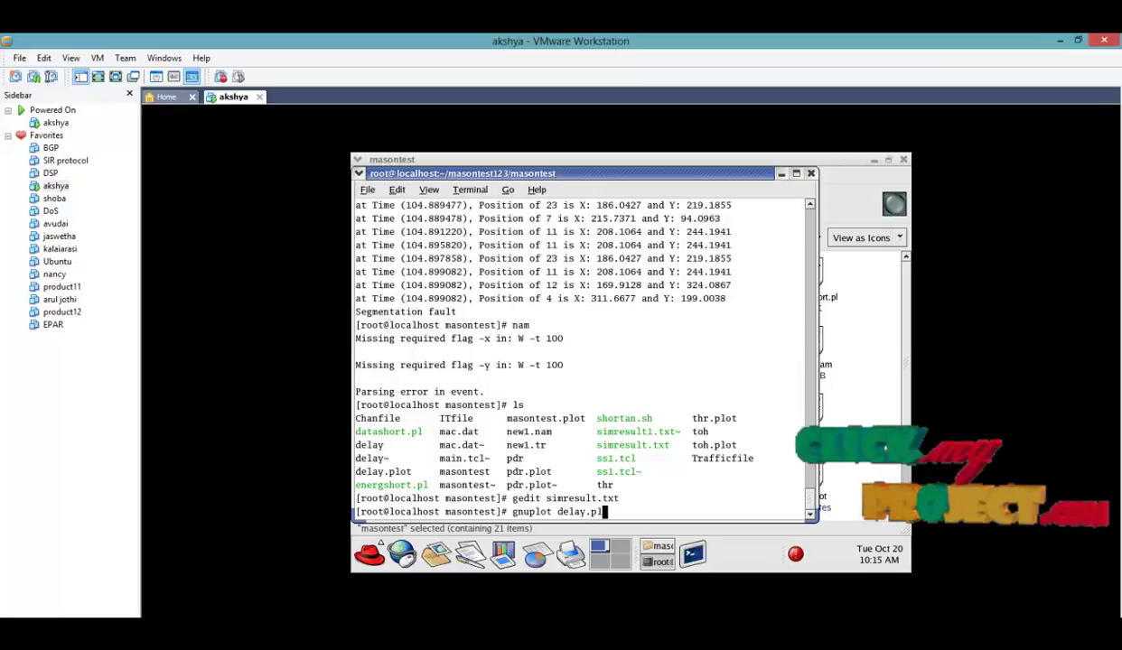
key(Return)
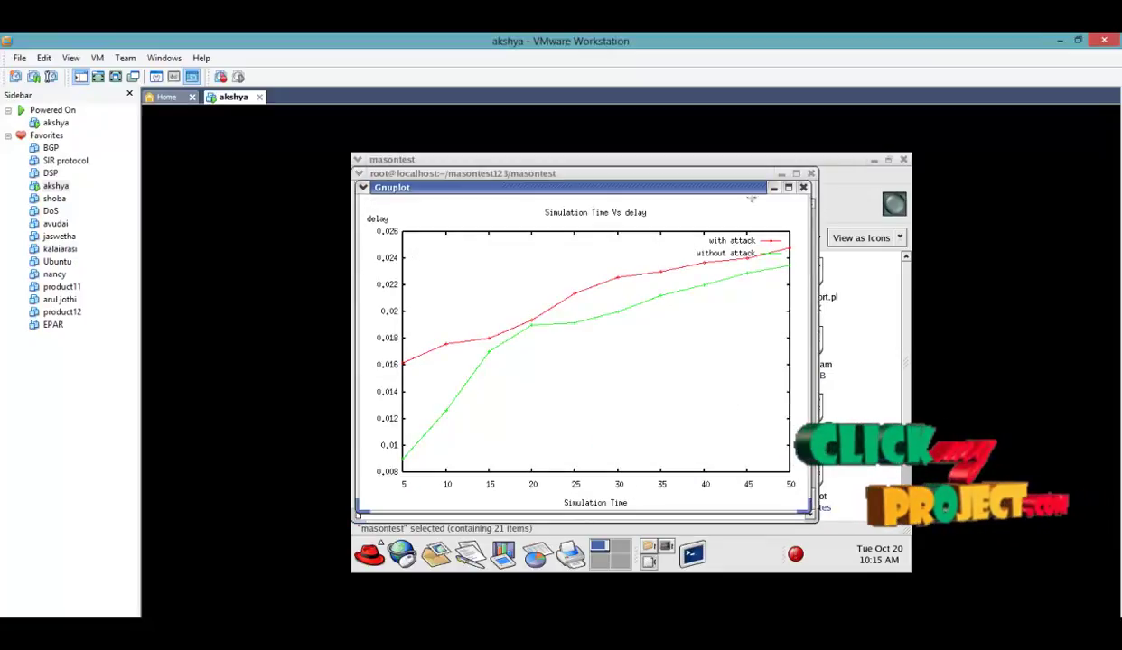
click(788, 188)
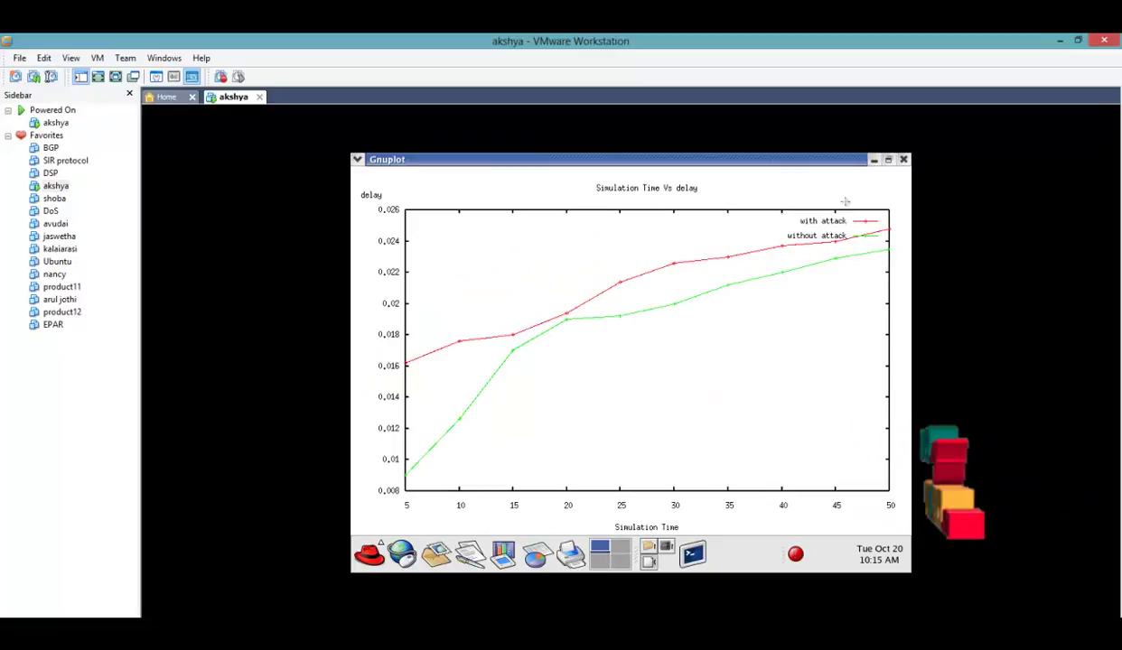
click(903, 160)
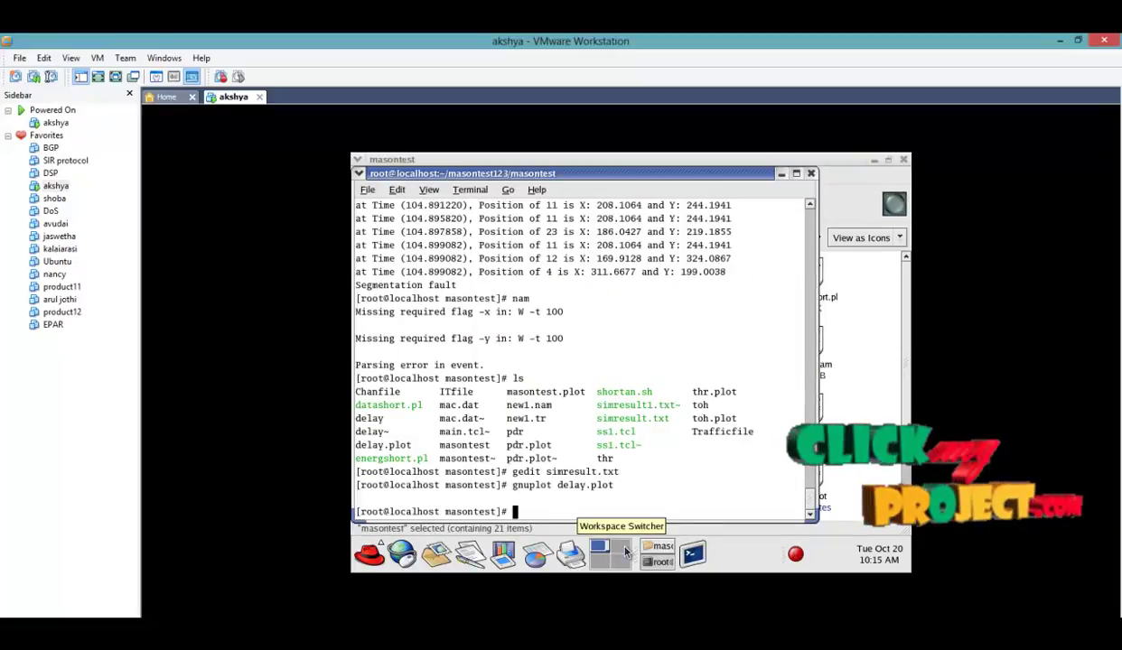
text(gnuplot)
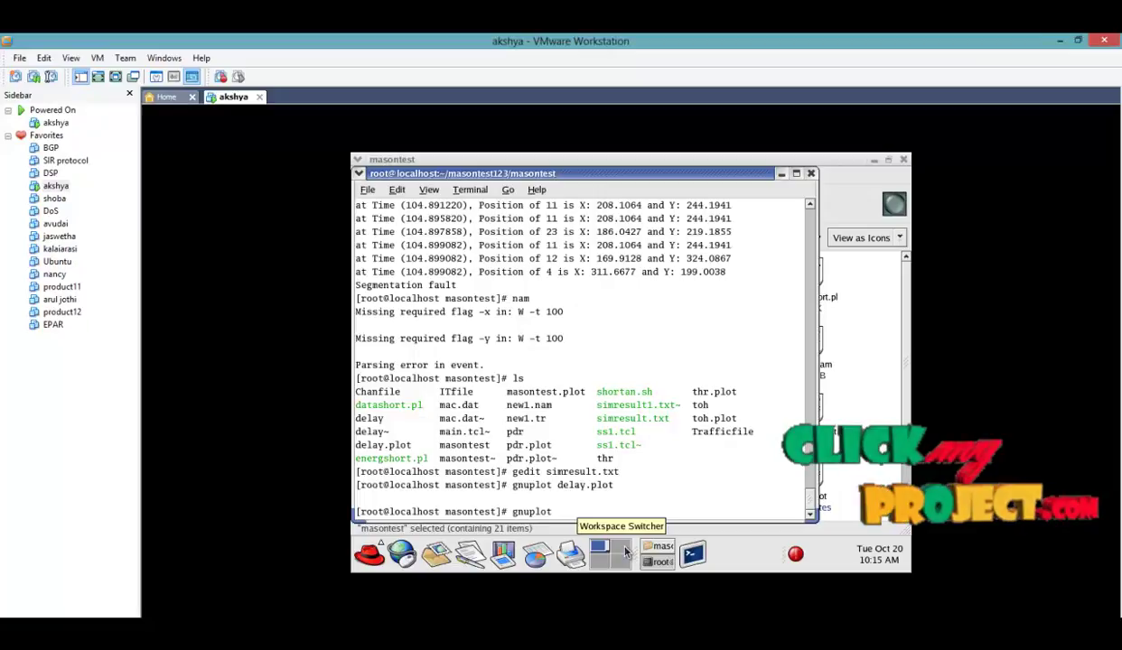
- Plot masontest.plot, view the graph maximized, then close it
text(mas)
key(Tab)
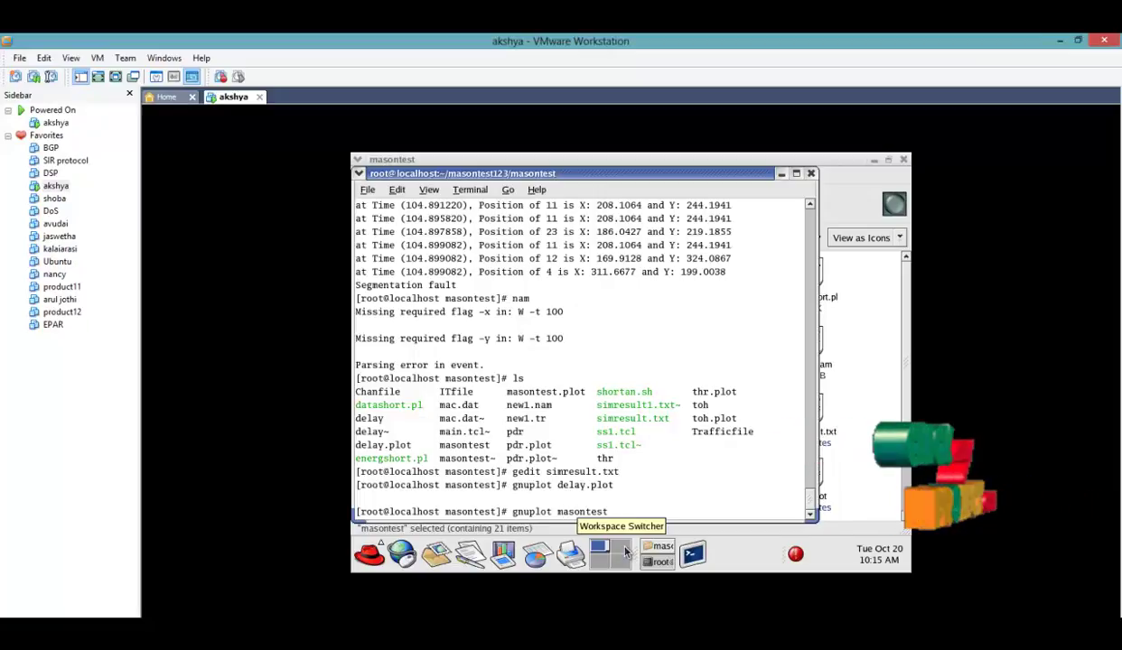
text(.plot)
key(Return)
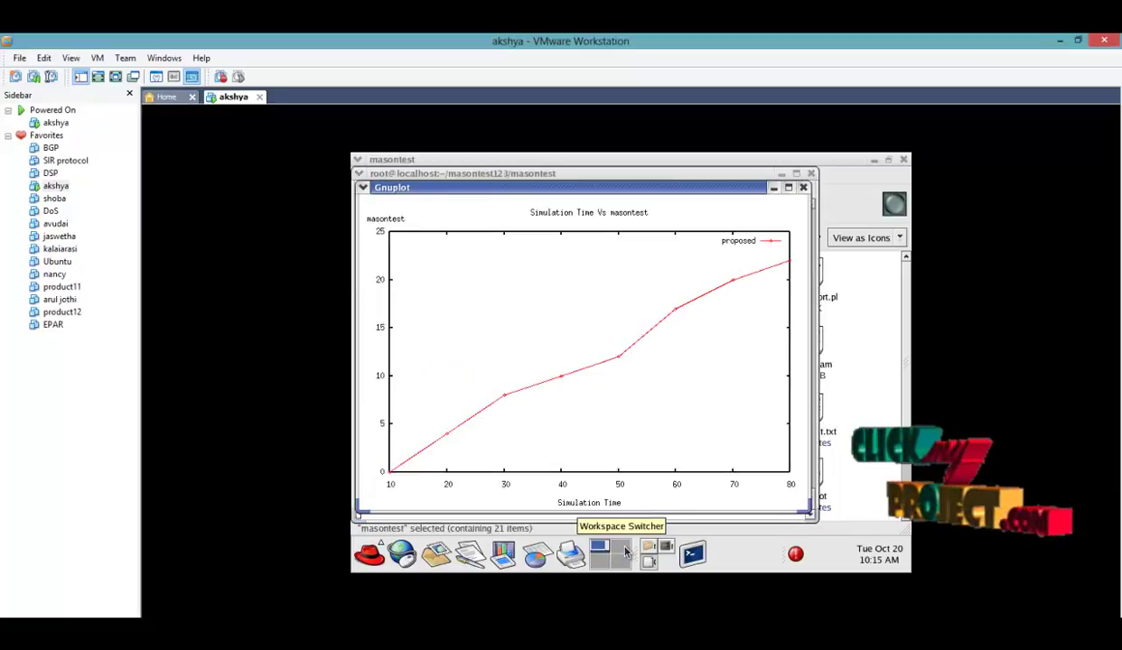
double_click(763, 186)
click(904, 159)
- Edit the previous command to 'gnuplot pdr.plot', view the pdr graph maximized, then close it
key(Up)
key(Left)
key(Left)
key(Left)
key(Left)
key(Left)
key(BackSpace)
key(BackSpace)
key(BackSpace)
key(BackSpace)
key(BackSpace)
key(BackSpace)
key(BackSpace)
key(BackSpace)
key(BackSpace)
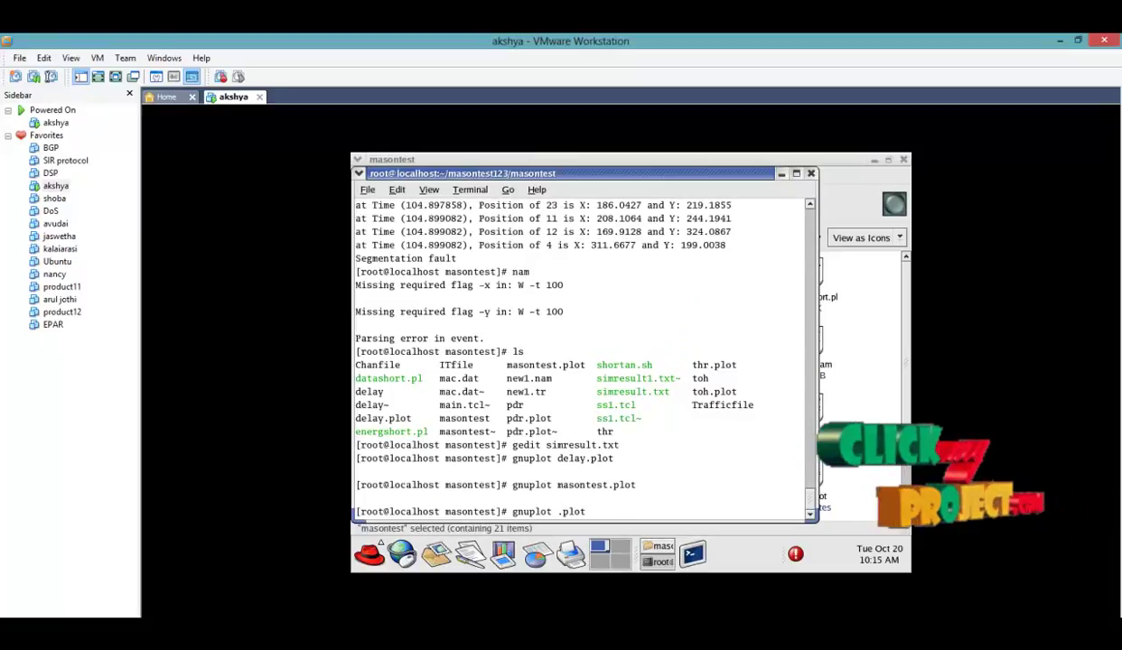
text(pdr)
key(Return)
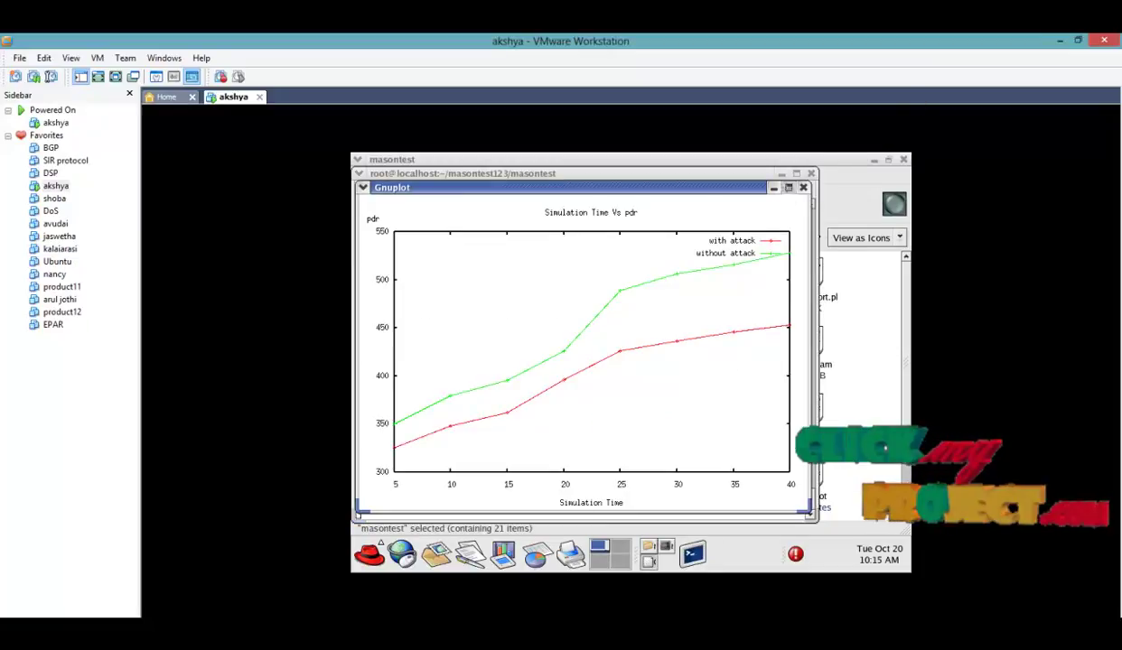
double_click(764, 185)
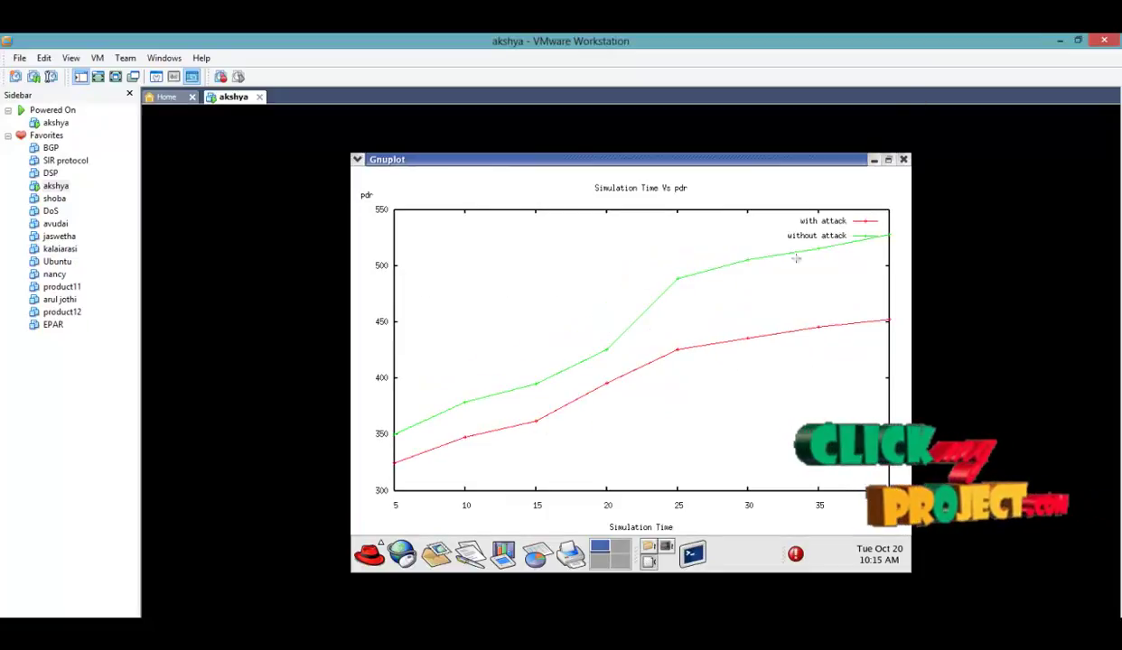
click(902, 159)
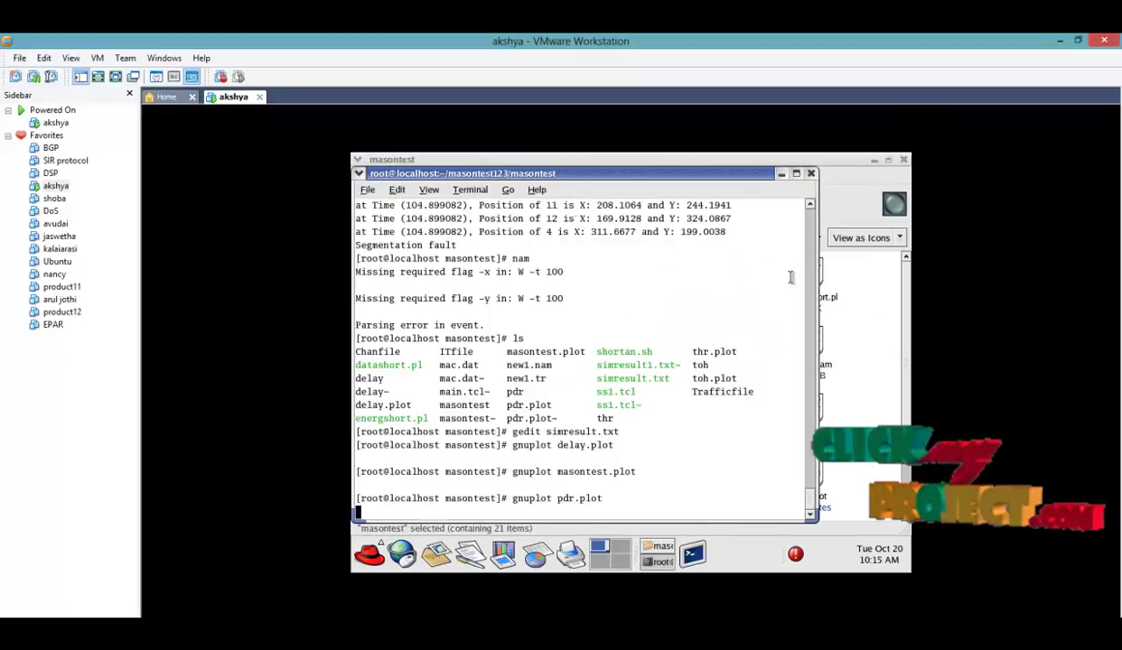
- Edit the previous command to 'gnuplot thr.plot' and show the throughput graph maximized
key(Up)
key(Left)
key(Left)
key(Left)
key(Left)
key(Left)
key(BackSpace)
key(BackSpace)
key(BackSpace)
key(BackSpace)
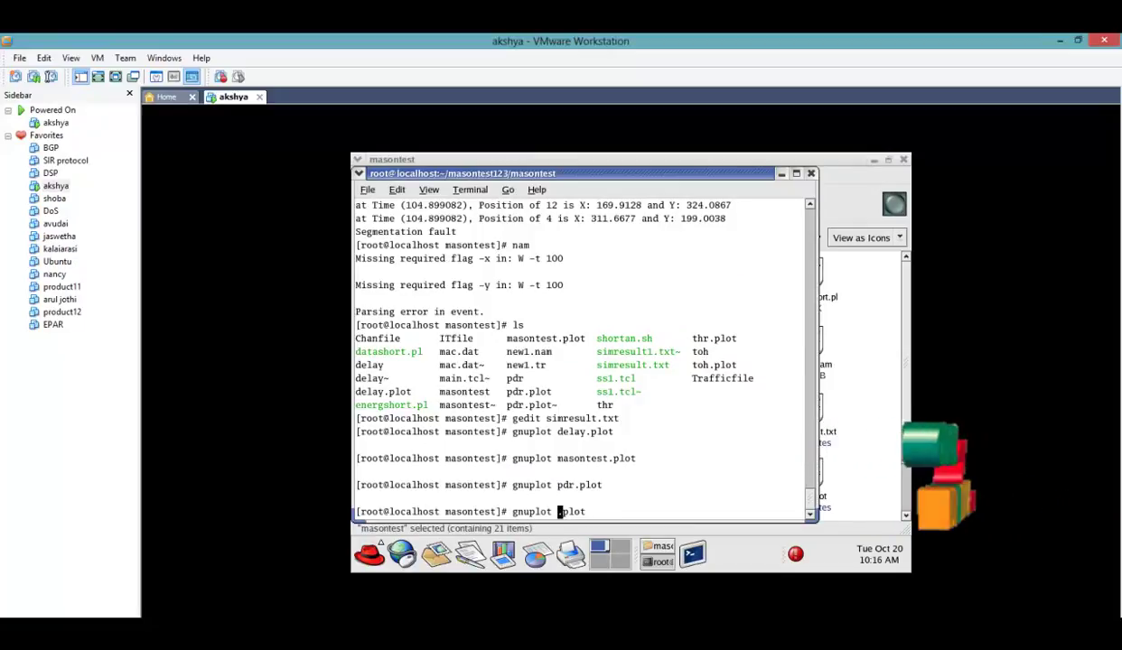
text(thr)
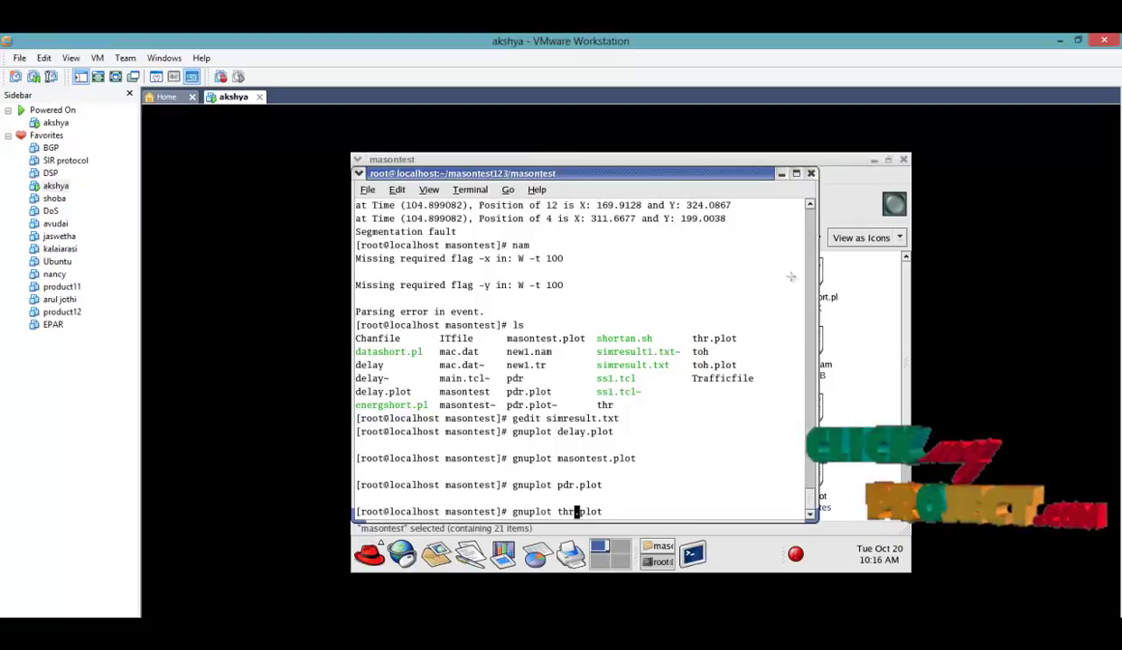
key(Return)
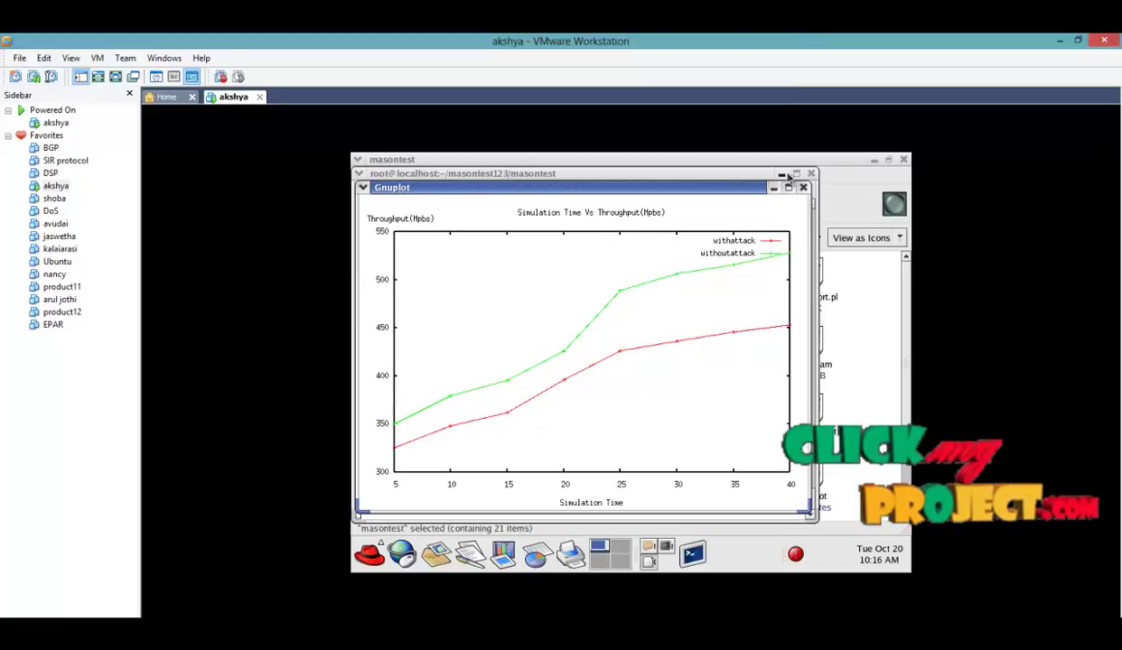
double_click(763, 186)
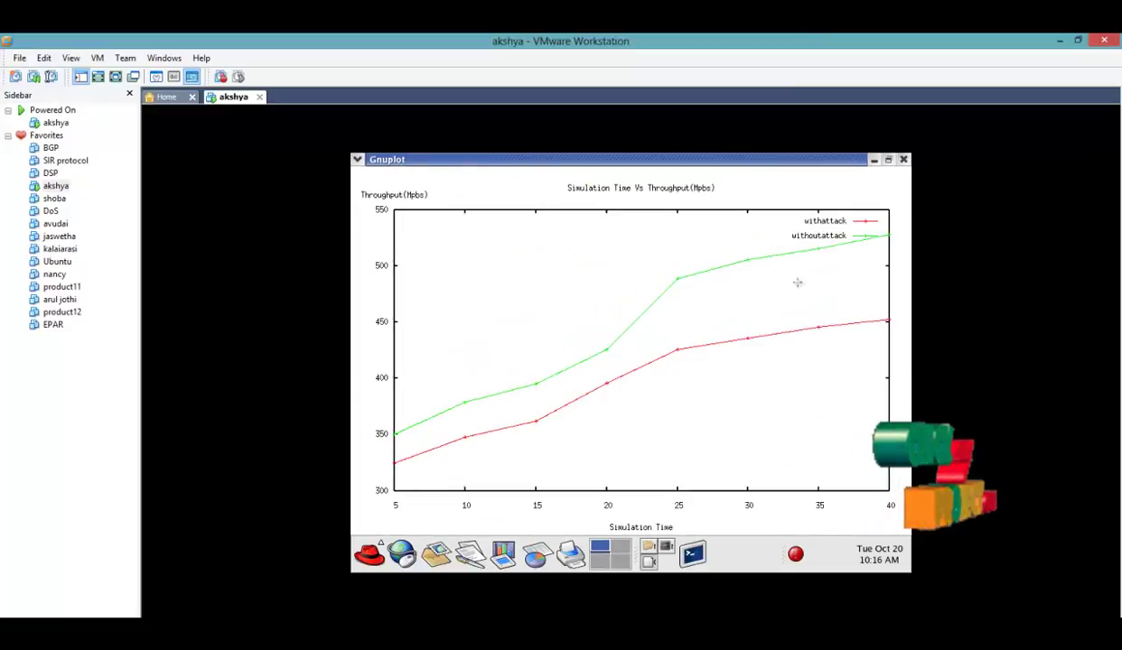